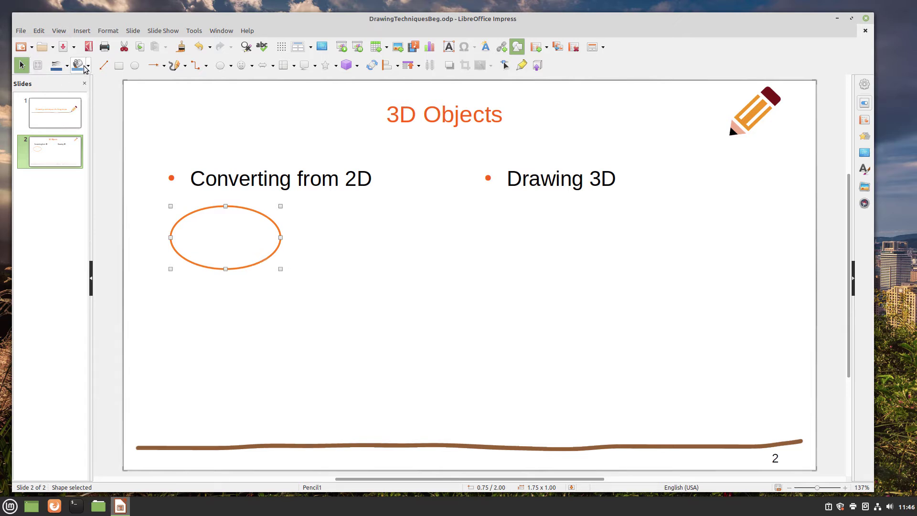
Extrude the orange ellipse under 'Converting from 2D' into a grey 3D disc and show the Properties deck.
{"action": "left_click", "coordinate": [317, 302]}
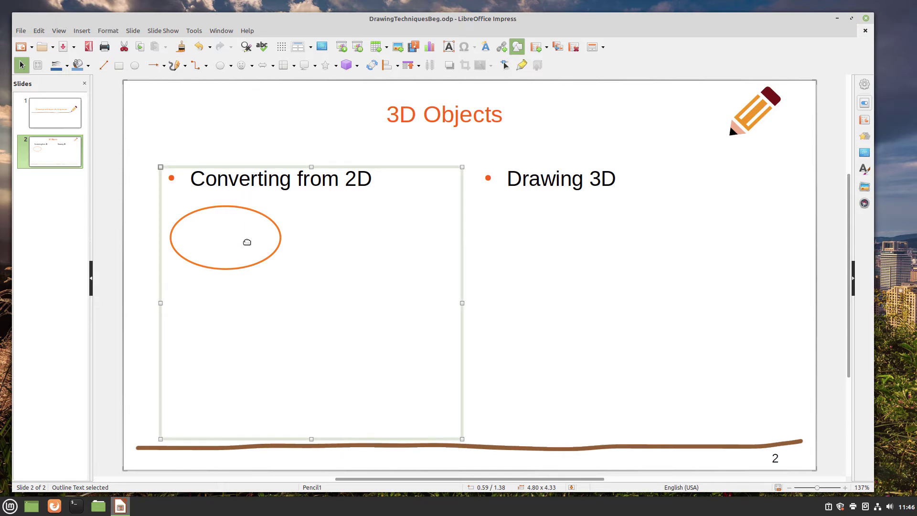
{"action": "left_click", "coordinate": [238, 268]}
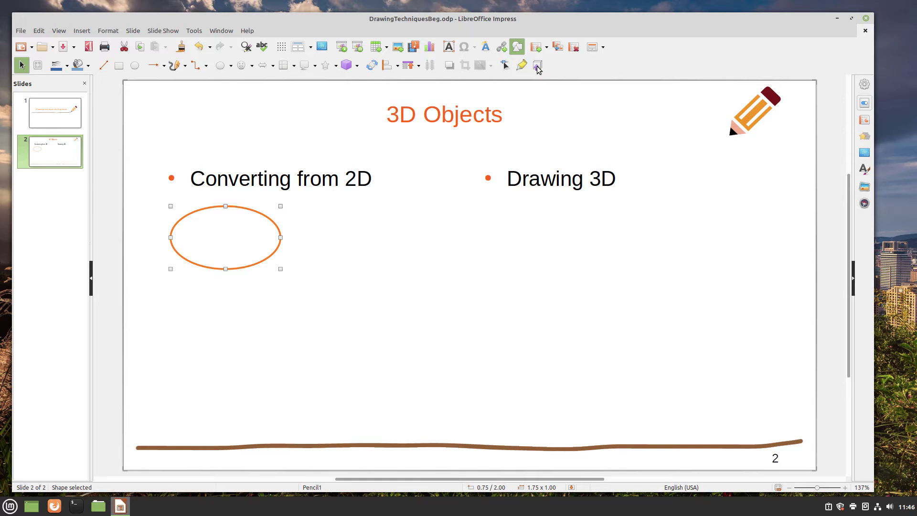
{"action": "key", "text": "Escape"}
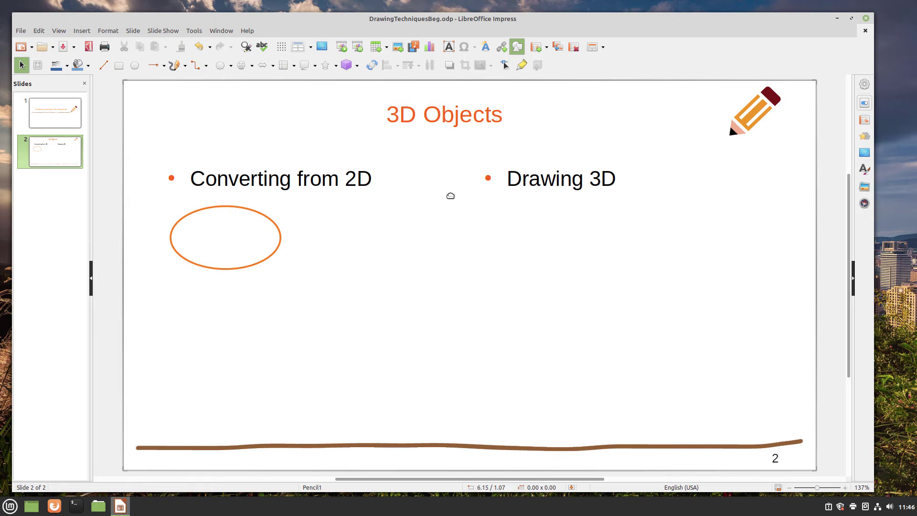
{"action": "left_click", "coordinate": [210, 267]}
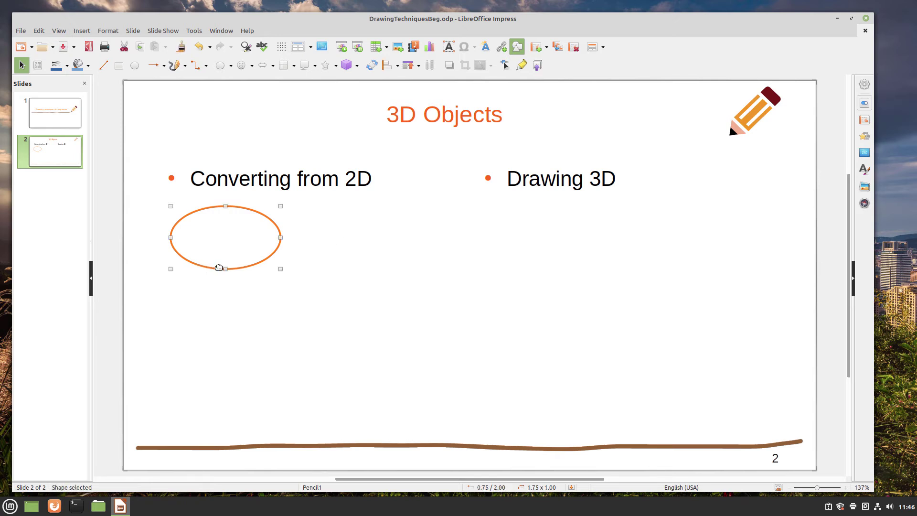
{"action": "left_click", "coordinate": [542, 71]}
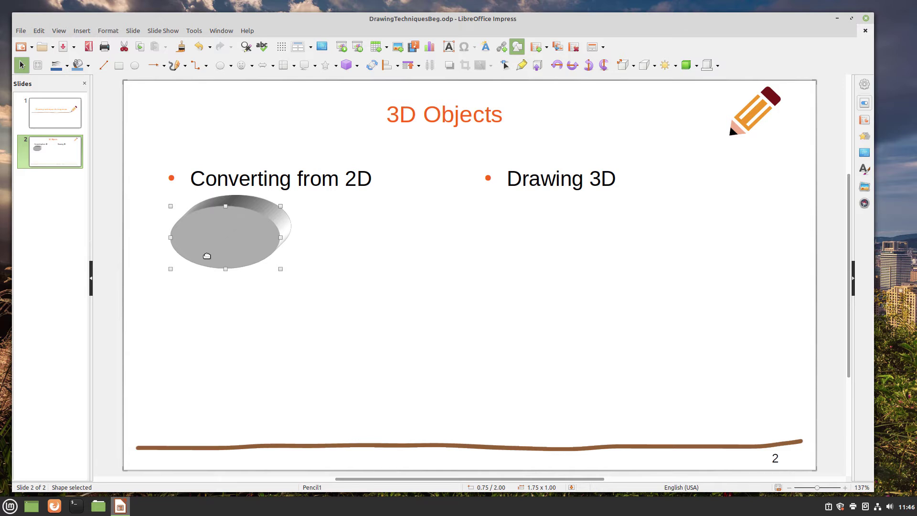
{"action": "left_click", "coordinate": [866, 106]}
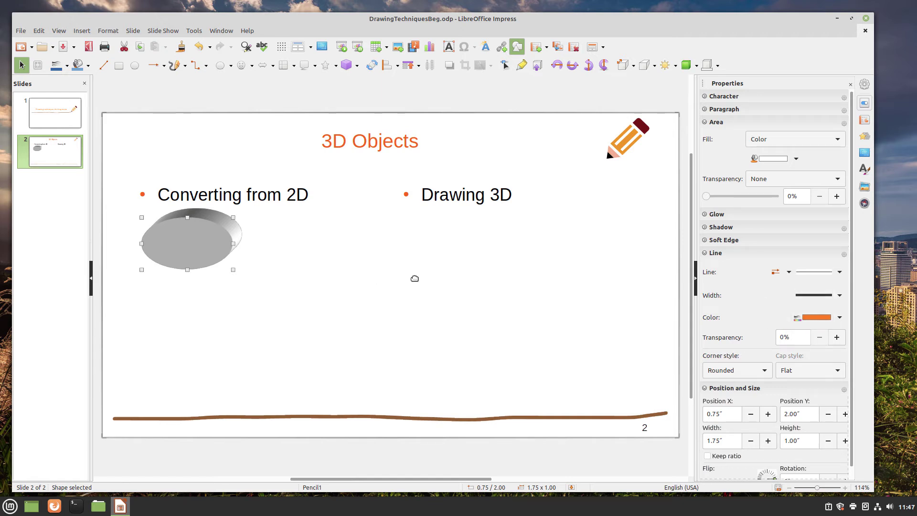
Draw a Smiley symbol shape, move it lower on the slide, and convert it to 3D.
{"action": "left_click", "coordinate": [228, 298]}
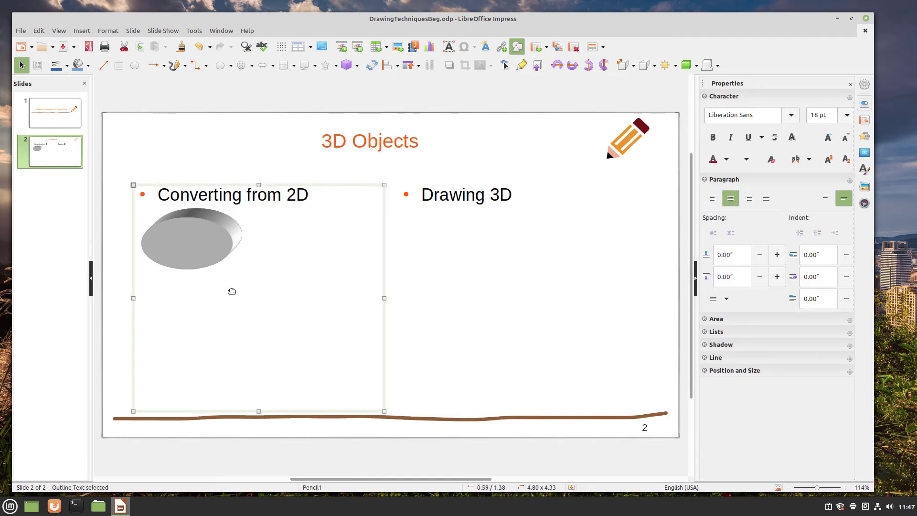
{"action": "left_click", "coordinate": [244, 66]}
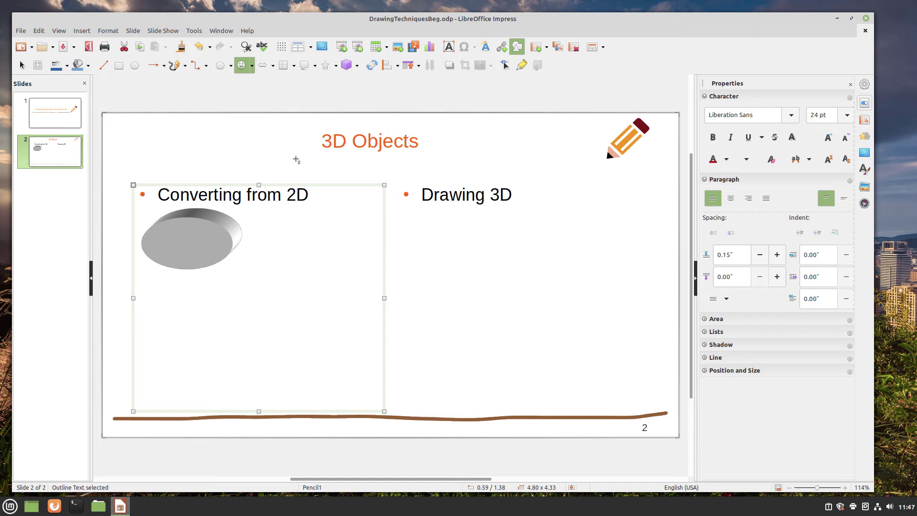
{"action": "key", "text": "Escape"}
{"action": "left_click", "coordinate": [241, 66]}
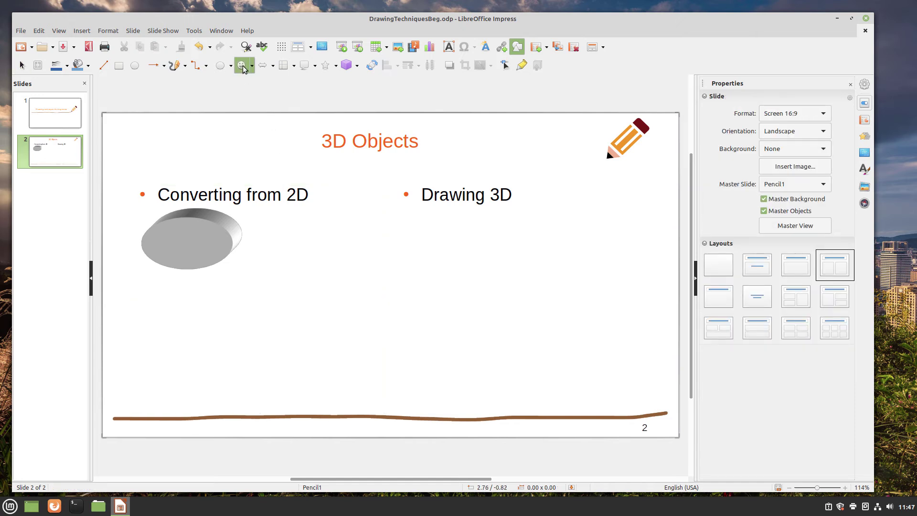
{"action": "left_click_drag", "start_coordinate": [233, 165], "coordinate": [285, 243]}
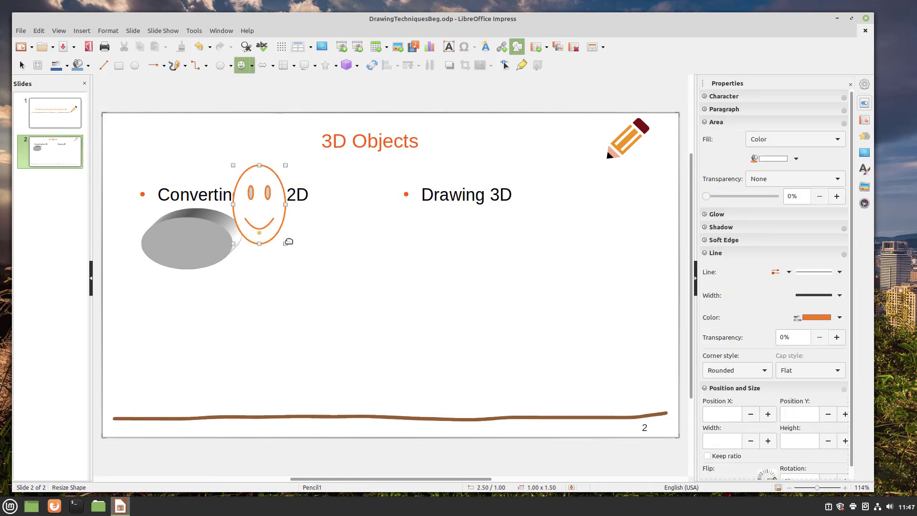
{"action": "left_click_drag", "start_coordinate": [267, 203], "coordinate": [289, 322]}
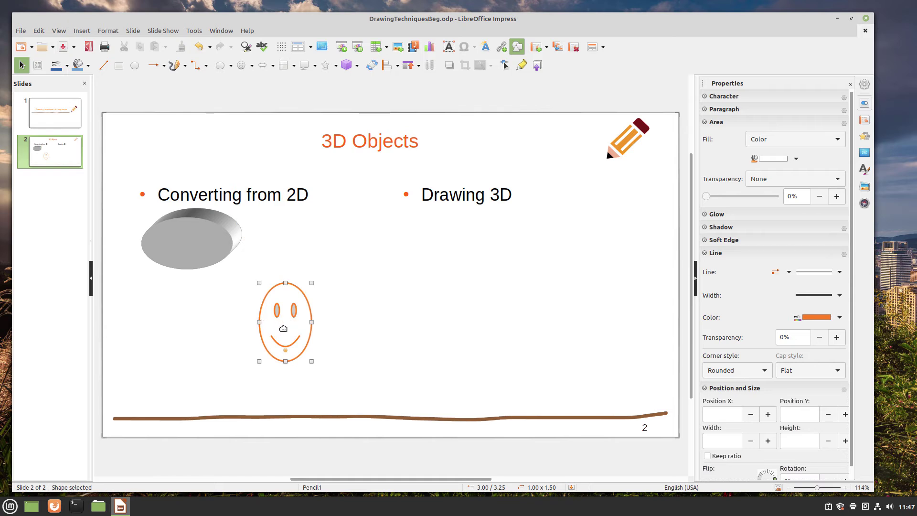
{"action": "right_click", "coordinate": [283, 330]}
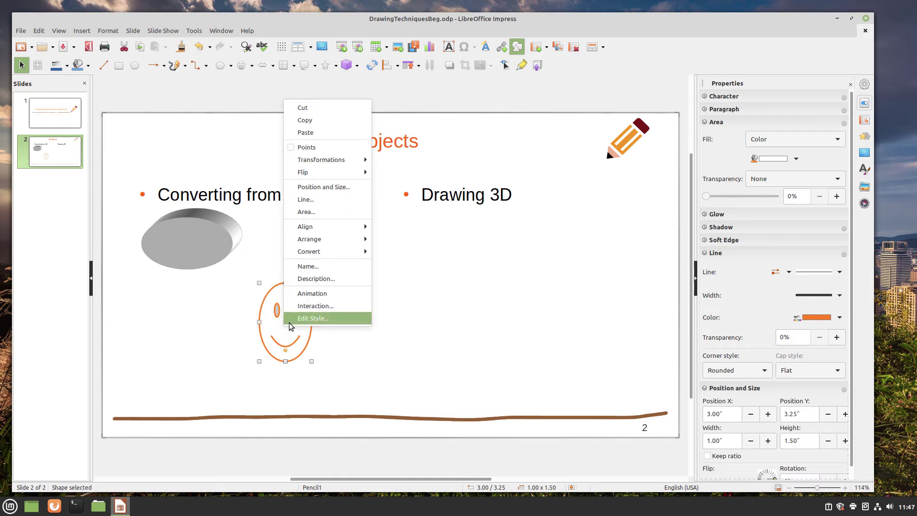
{"action": "mouse_move", "coordinate": [309, 251]}
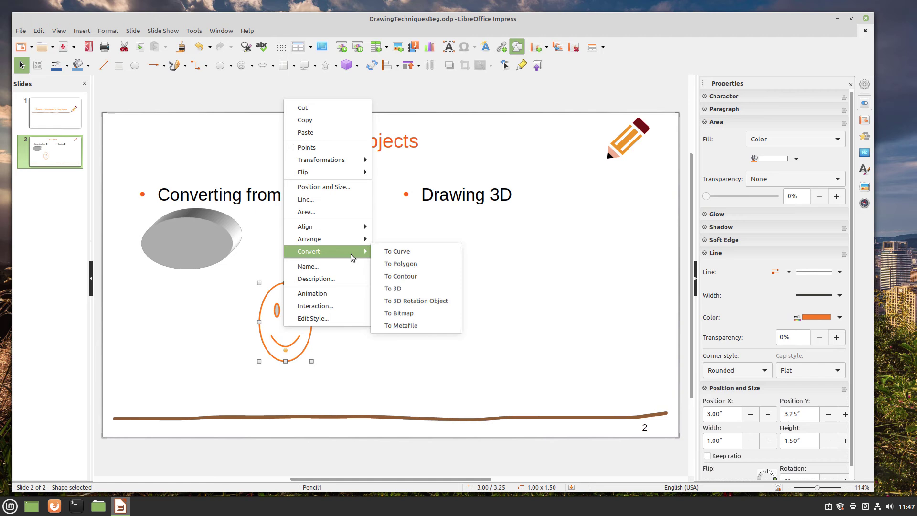
{"action": "left_click", "coordinate": [385, 288]}
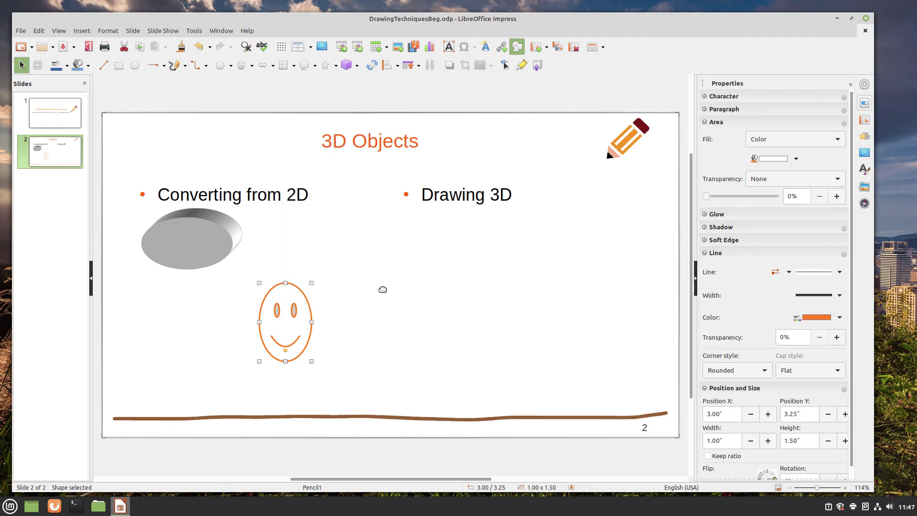
Draw a star above and right of the smiley and convert it to 3D via Format.
{"action": "left_click", "coordinate": [218, 321]}
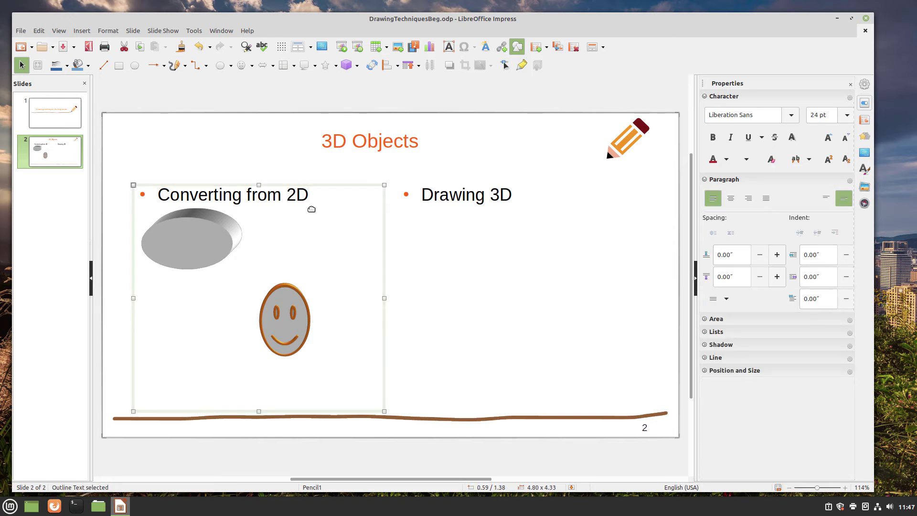
{"action": "left_click", "coordinate": [324, 67]}
{"action": "left_click", "coordinate": [299, 137]}
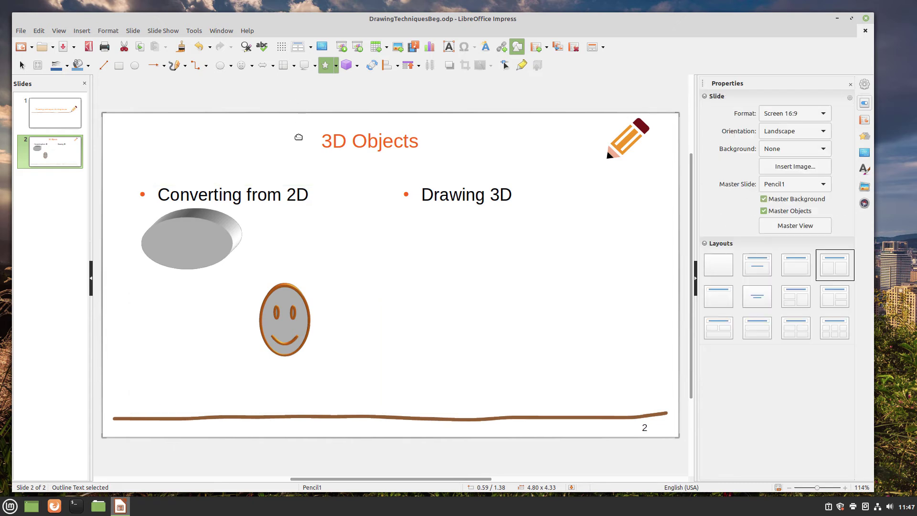
{"action": "left_click", "coordinate": [324, 69]}
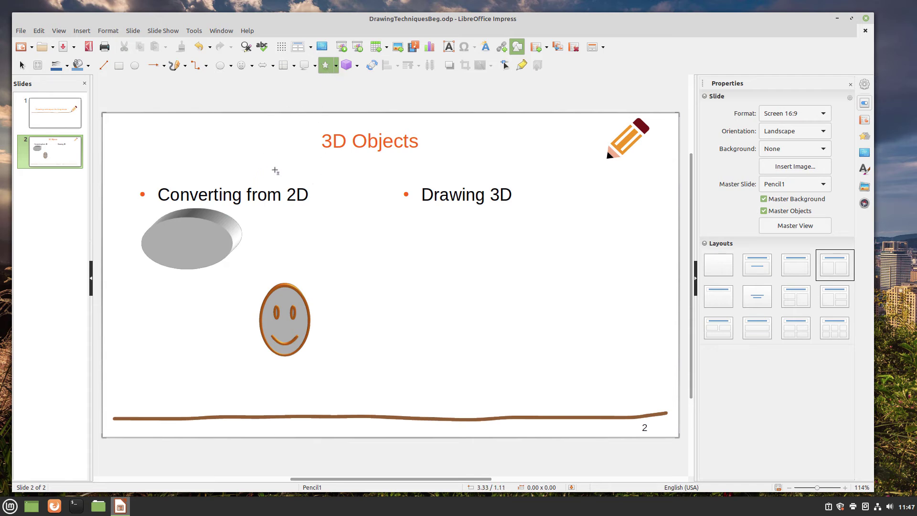
{"action": "left_click_drag", "start_coordinate": [272, 165], "coordinate": [321, 248]}
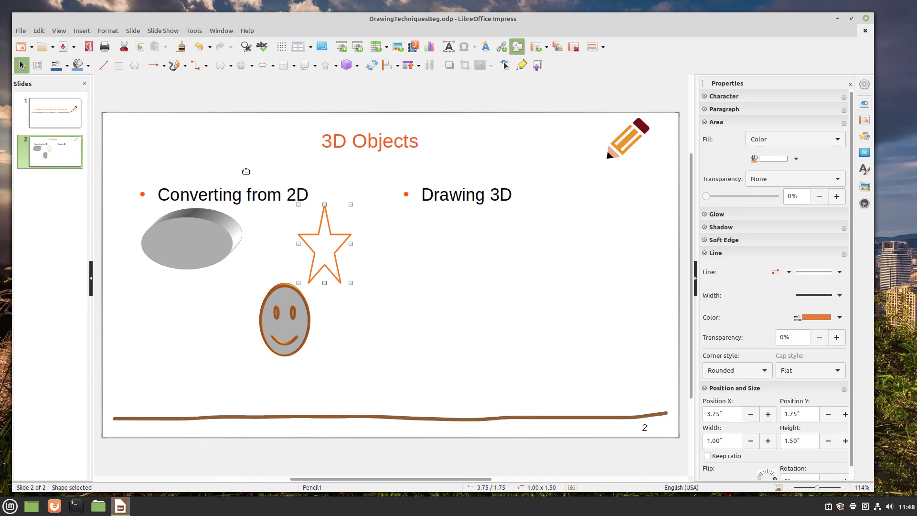
{"action": "left_click", "coordinate": [108, 31]}
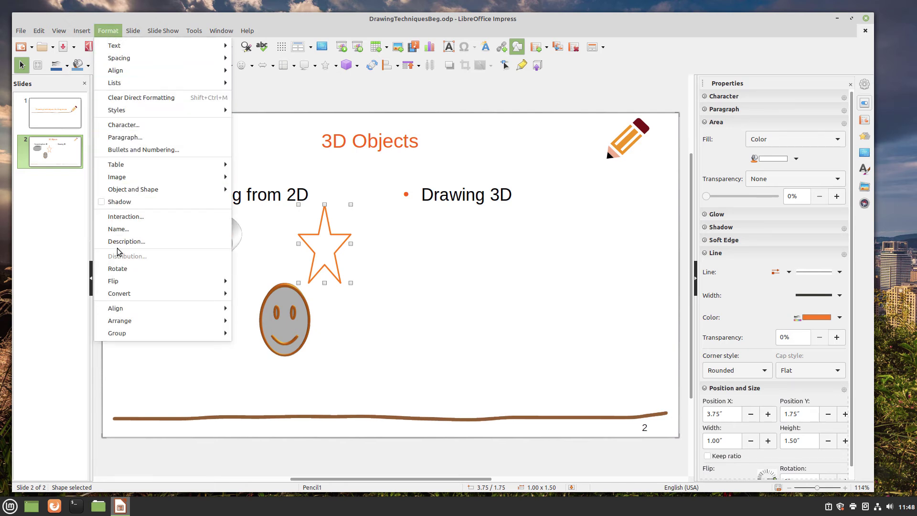
{"action": "mouse_move", "coordinate": [119, 293]}
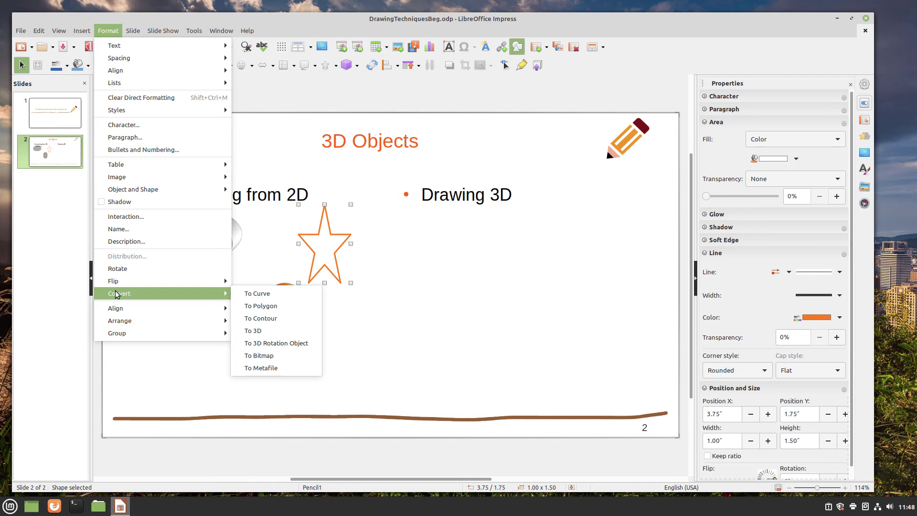
{"action": "left_click", "coordinate": [267, 330]}
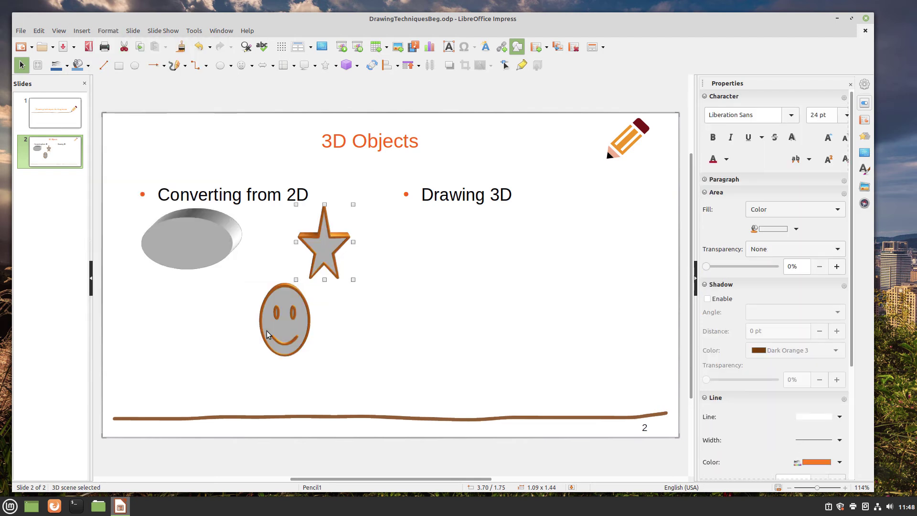